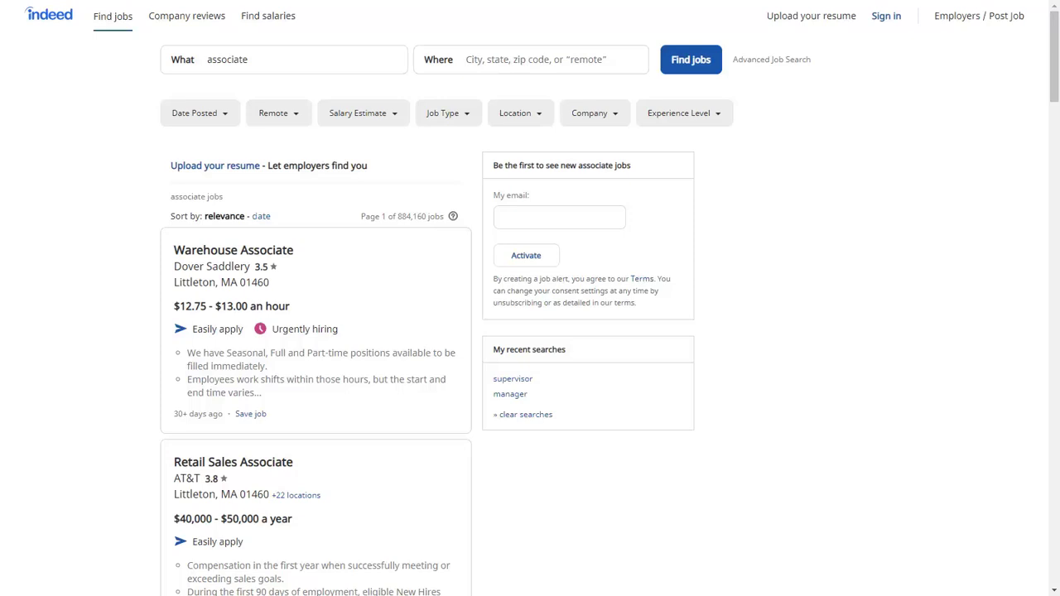
Open the Warehouse Associate posting and its application form, then cancel without applying.
{"action": "left_click", "coordinate": [313, 276]}
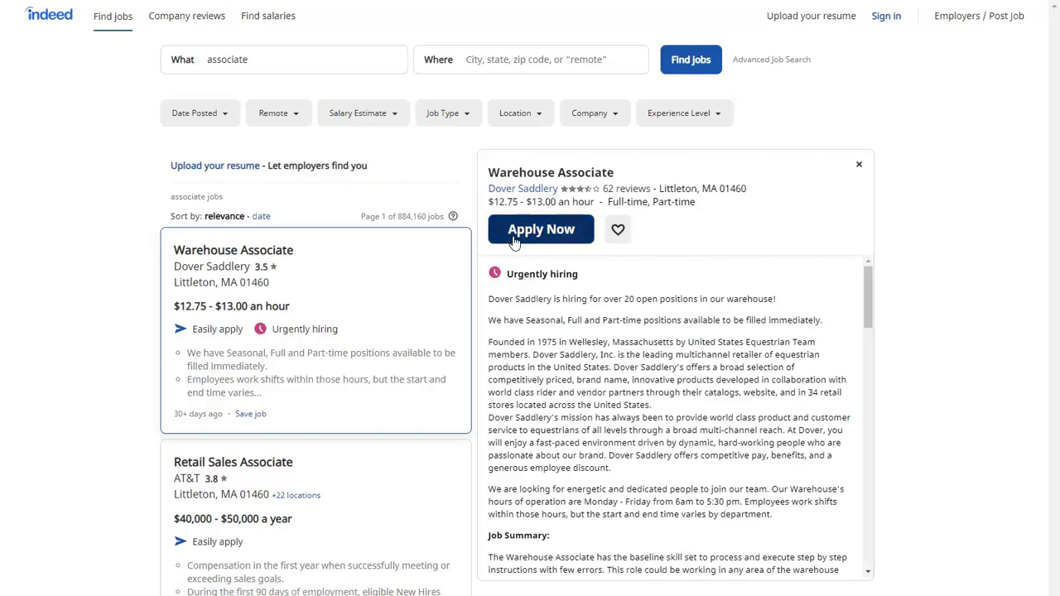
{"action": "left_click", "coordinate": [514, 238]}
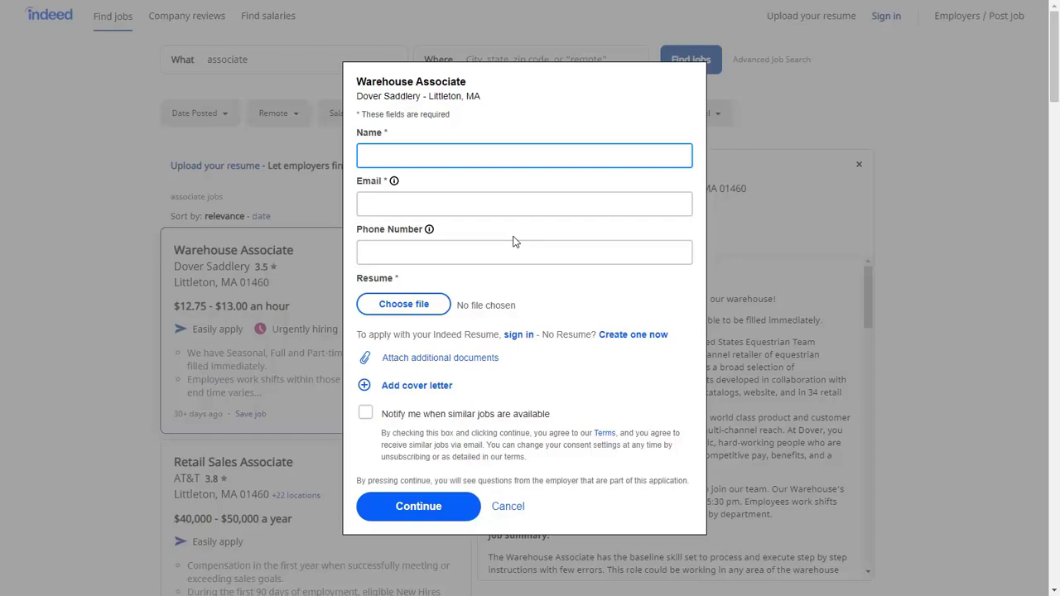
{"action": "left_click", "coordinate": [508, 507]}
{"action": "scroll", "coordinate": [431, 507], "scroll_direction": "down", "scroll_amount": 4}
{"action": "scroll", "coordinate": [431, 510], "scroll_direction": "down", "scroll_amount": 5}
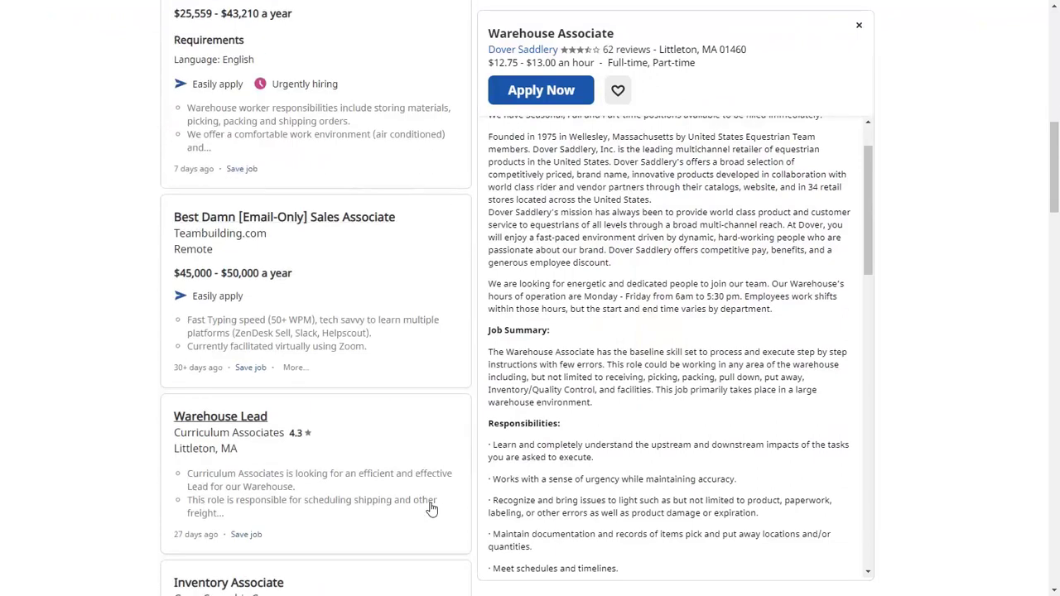
Open Curriculum Associates' Warehouse Lead job details in the Indeed results.
{"action": "left_click", "coordinate": [431, 510]}
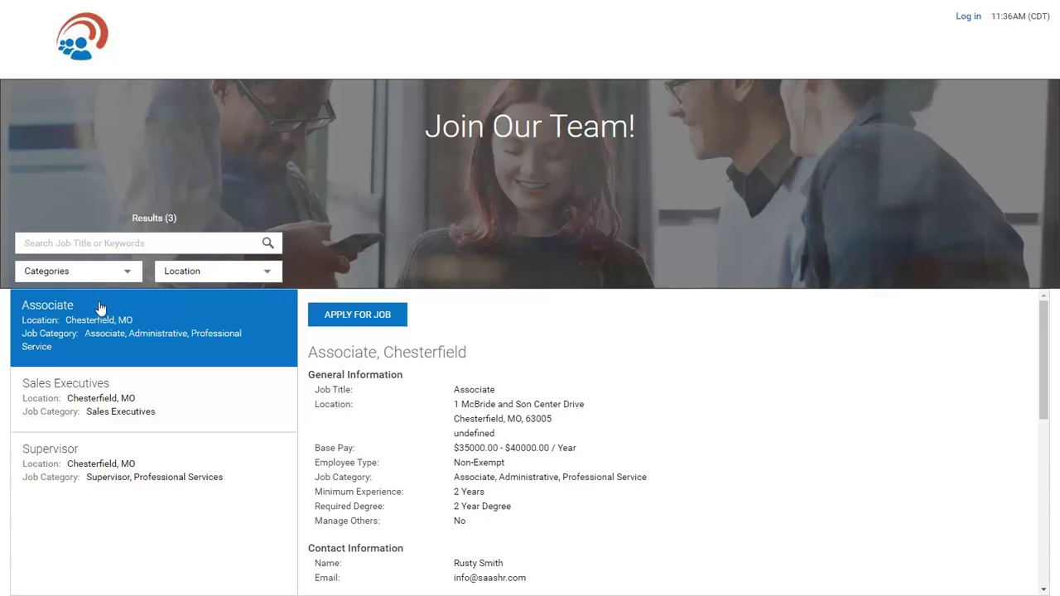
{"action": "scroll", "coordinate": [385, 431], "scroll_direction": "down", "scroll_amount": 5}
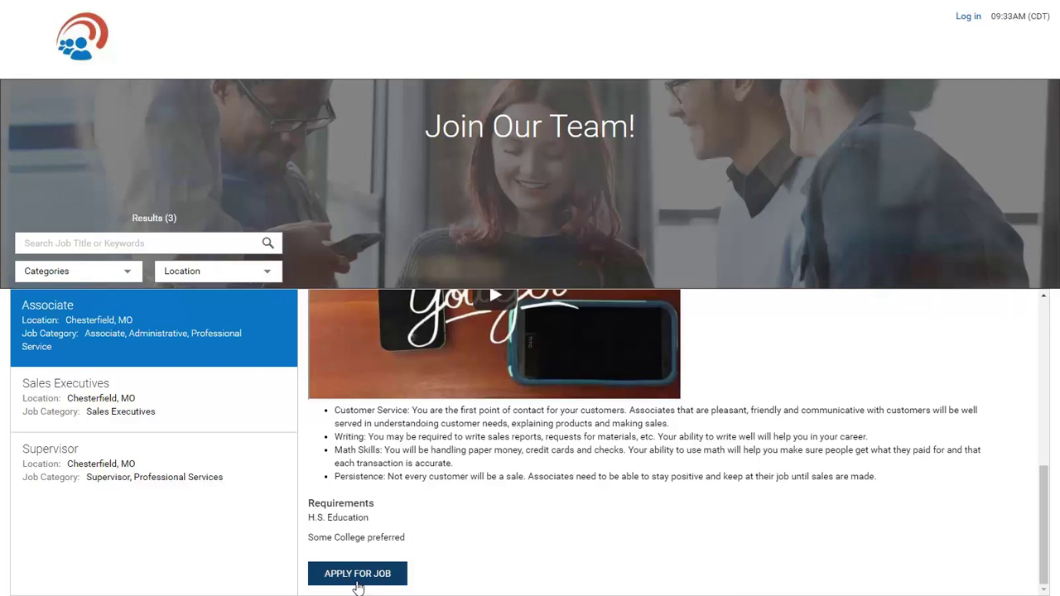
{"action": "left_click", "coordinate": [358, 575]}
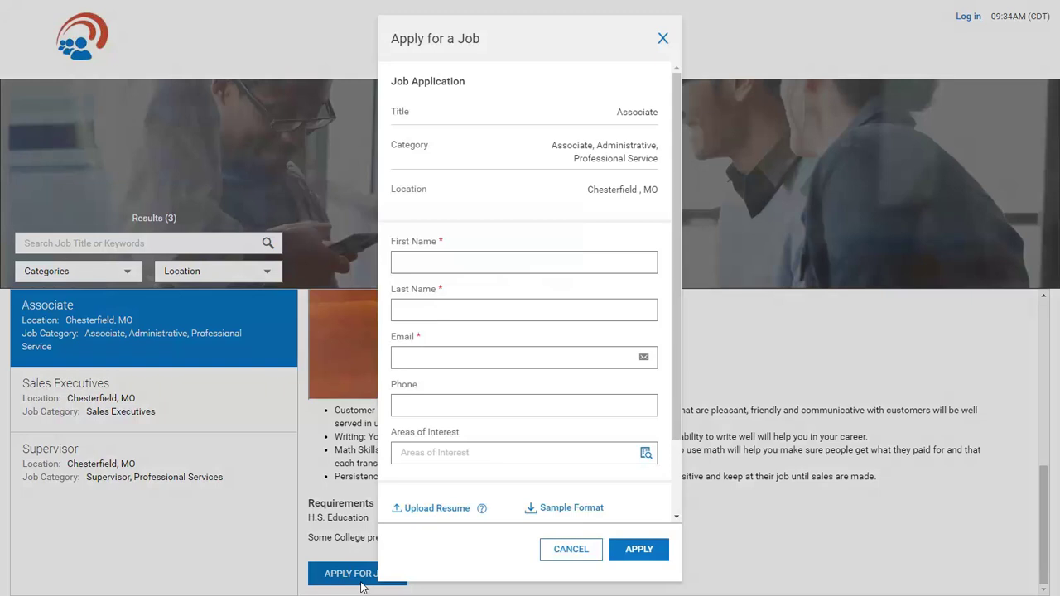
{"action": "left_click", "coordinate": [571, 550]}
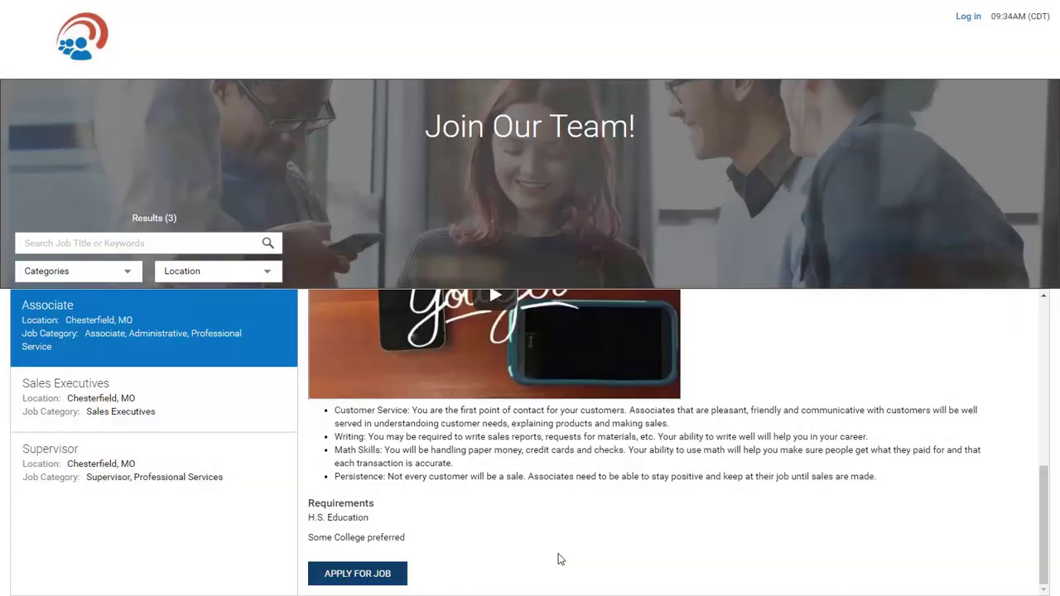
Apply for the Supervisor job by logging in with the applicant's email and password.
{"action": "left_click", "coordinate": [213, 458]}
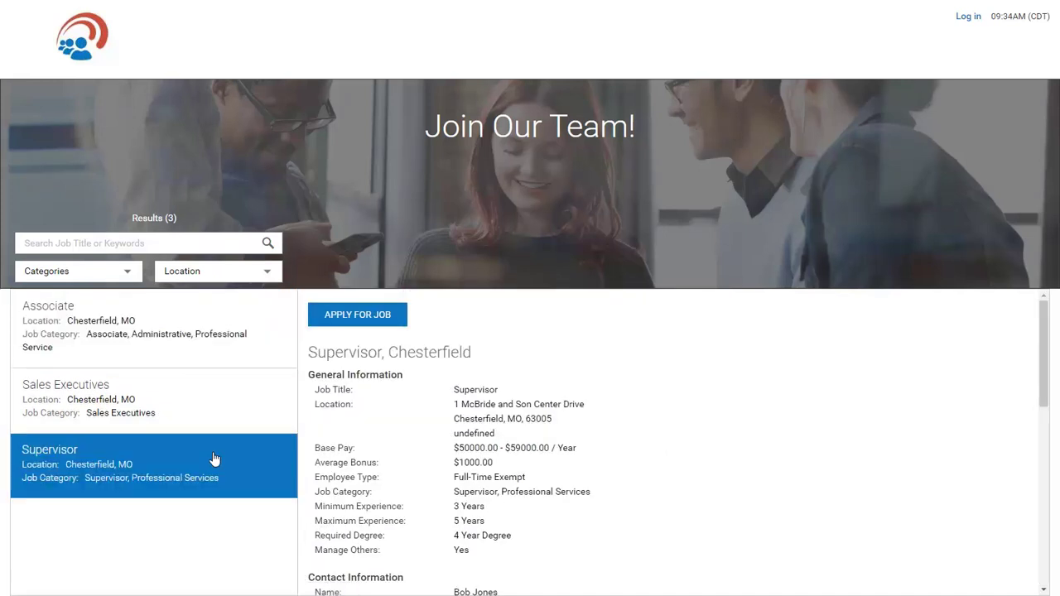
{"action": "left_click", "coordinate": [385, 329]}
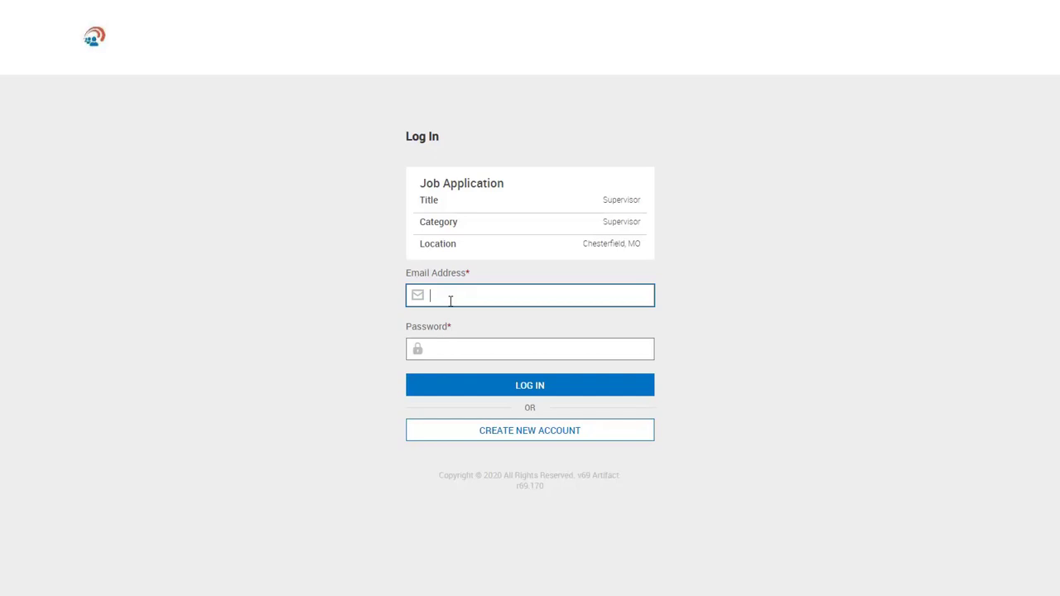
{"action": "key", "text": "Tab"}
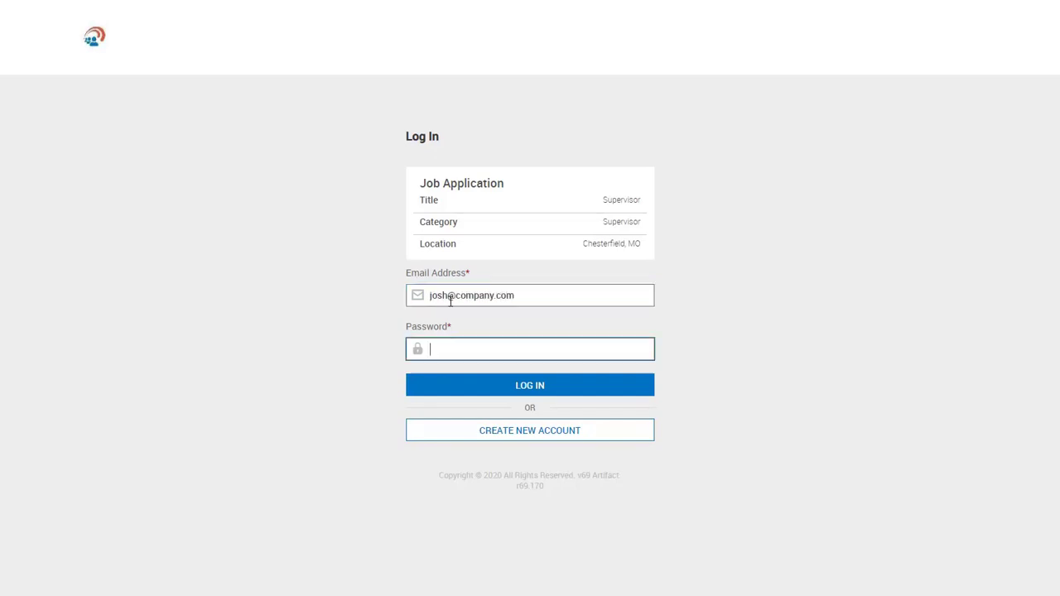
{"action": "type", "text": "******"}
{"action": "key", "text": "Return"}
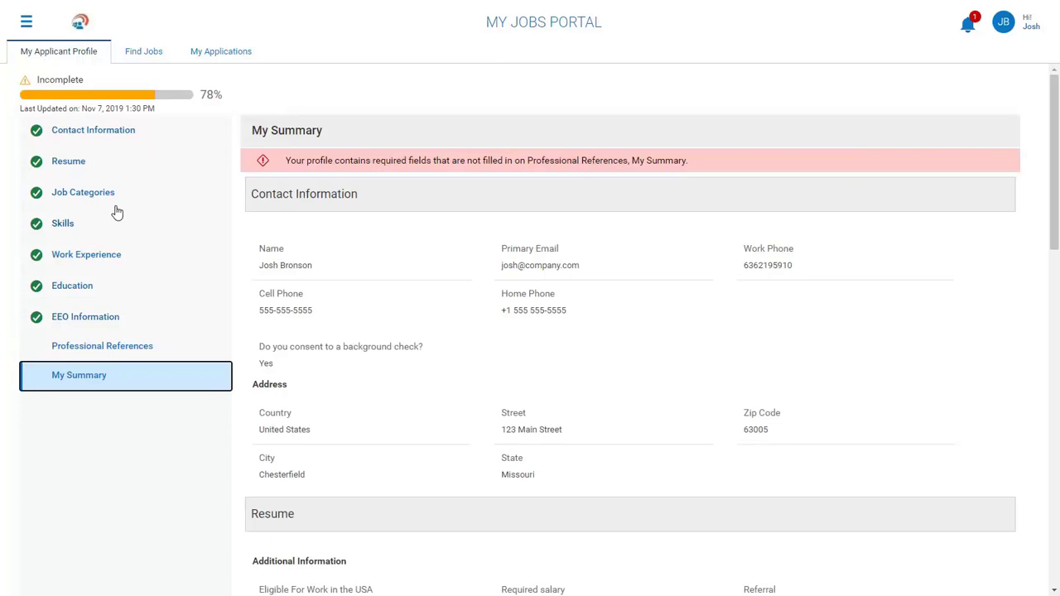
Show the profile's Resume section with the 20.3 KB resume and Career Fair referral.
{"action": "left_click", "coordinate": [67, 164]}
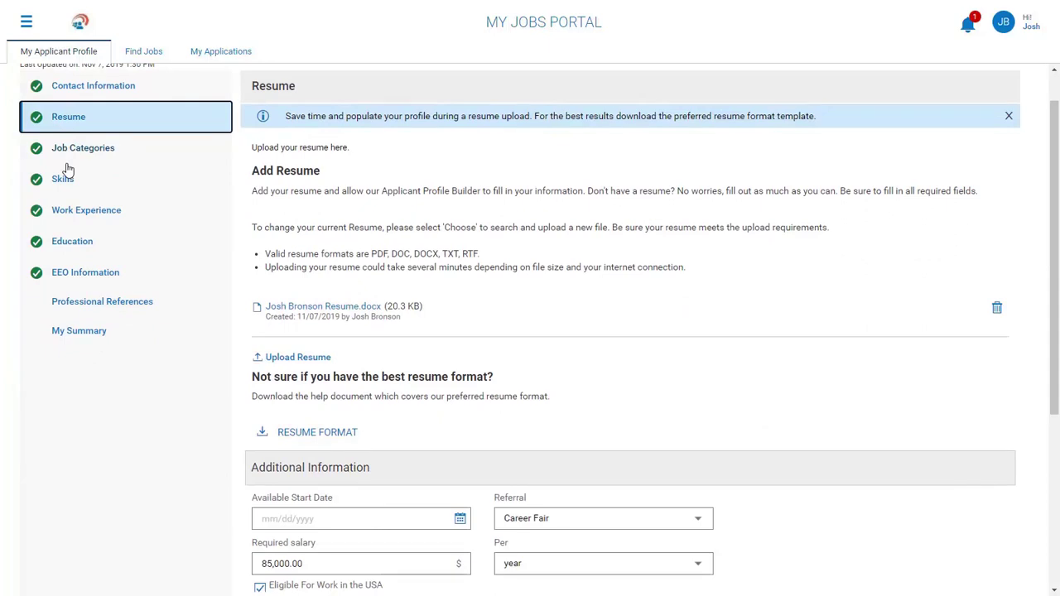
{"action": "scroll", "coordinate": [419, 214], "scroll_direction": "up", "scroll_amount": 1}
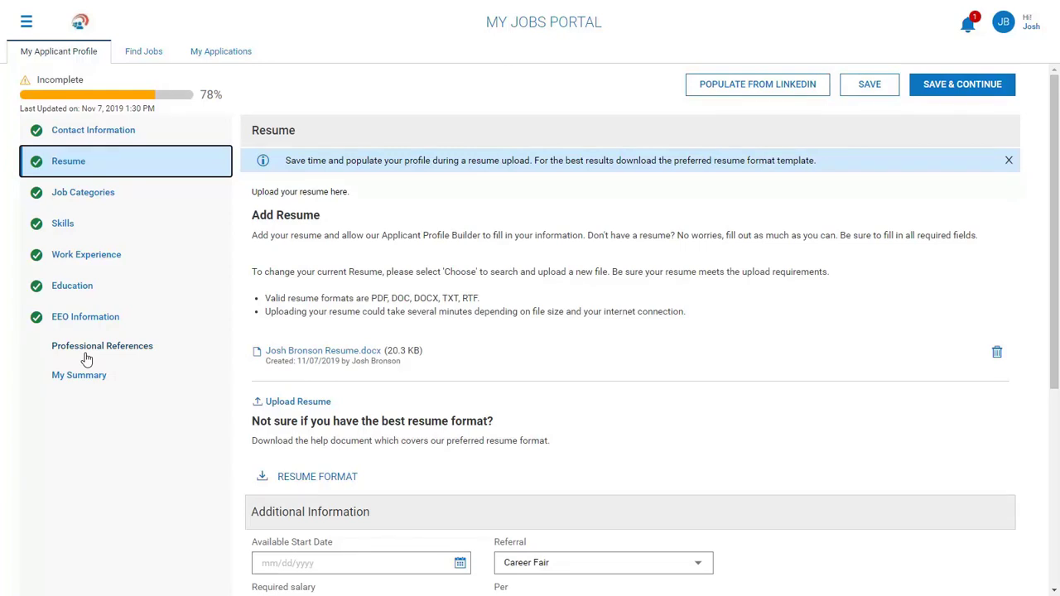
Review the applicant's pending checklist from notifications, then sign out of the applicant account.
{"action": "left_click", "coordinate": [971, 27]}
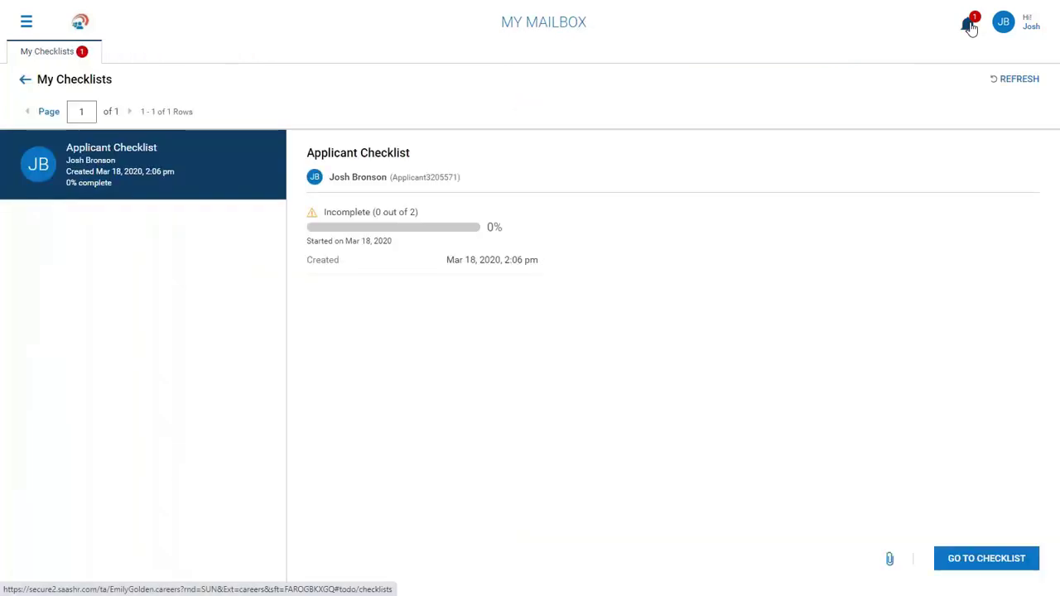
{"action": "left_click", "coordinate": [994, 558]}
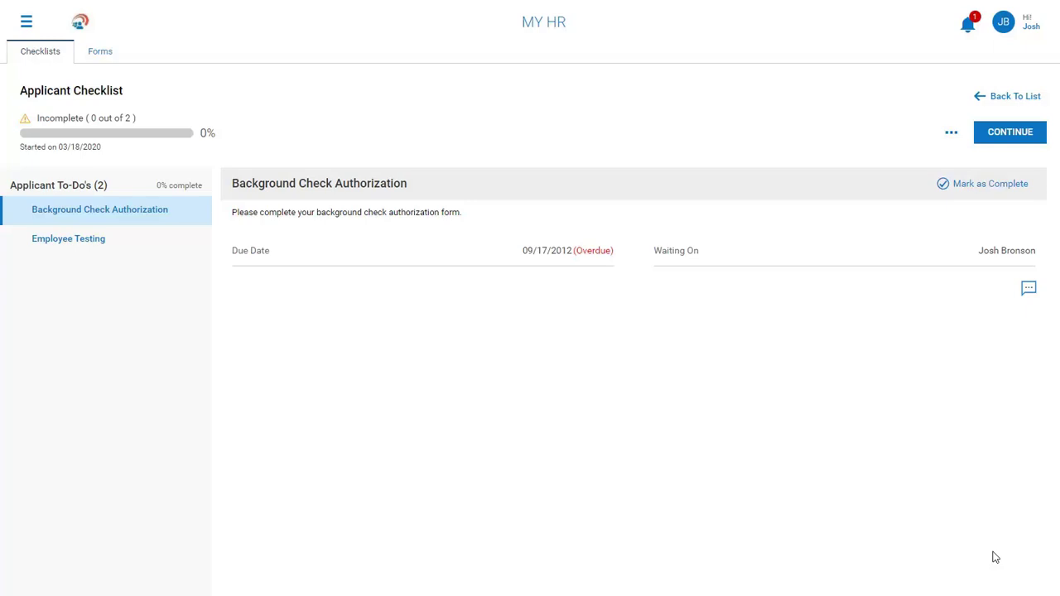
{"action": "left_click", "coordinate": [27, 23]}
{"action": "left_click", "coordinate": [46, 23]}
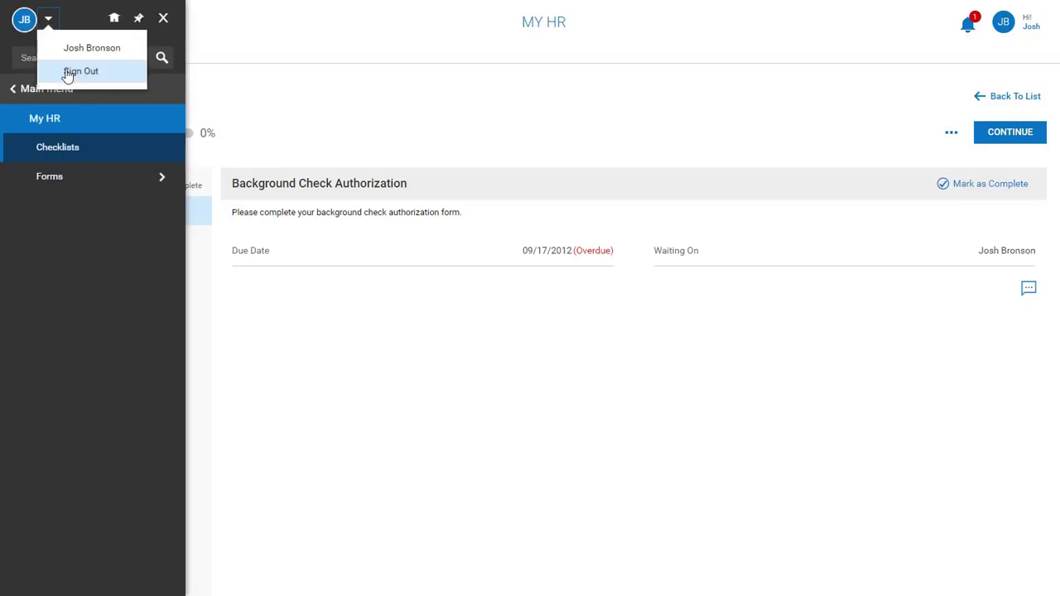
{"action": "left_click", "coordinate": [68, 73]}
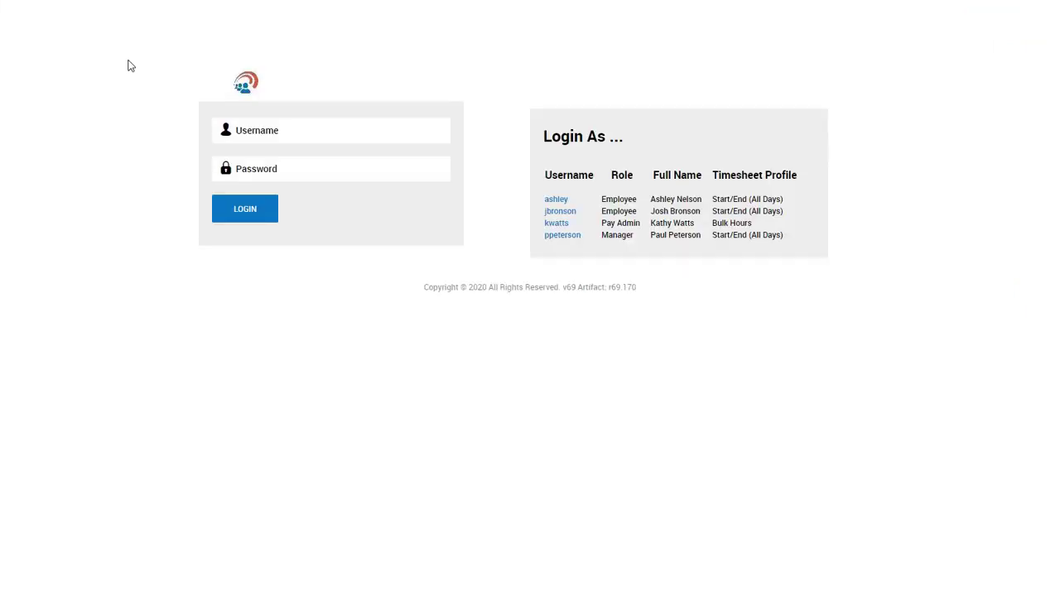
Log in as the Pay Admin demo user by entering its password.
{"action": "left_click", "coordinate": [556, 225]}
{"action": "left_click", "coordinate": [384, 173]}
{"action": "type", "text": "12345"}
{"action": "key", "text": "Return"}
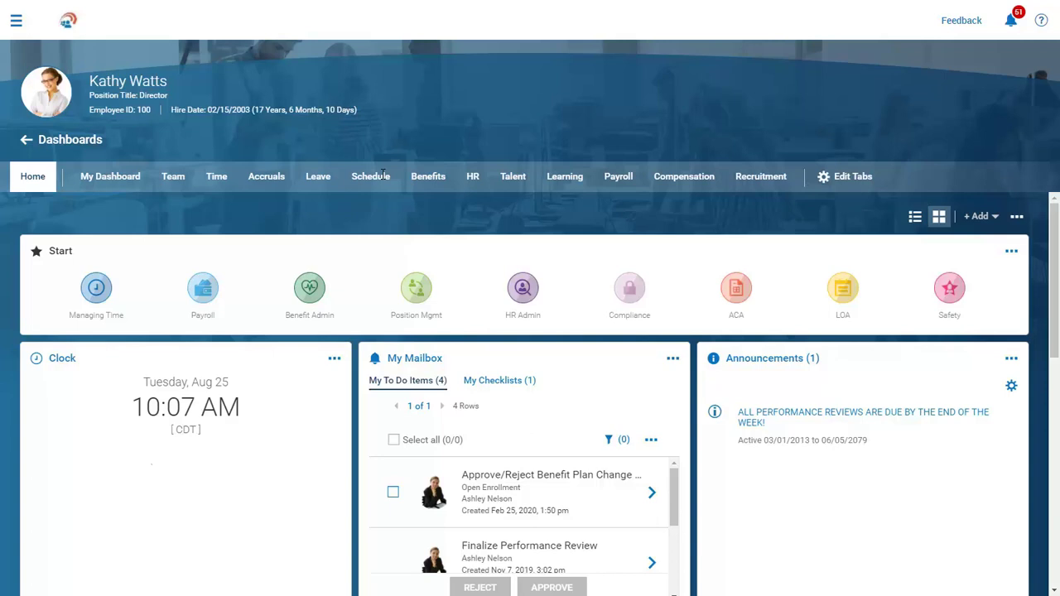
{"action": "left_click", "coordinate": [745, 184]}
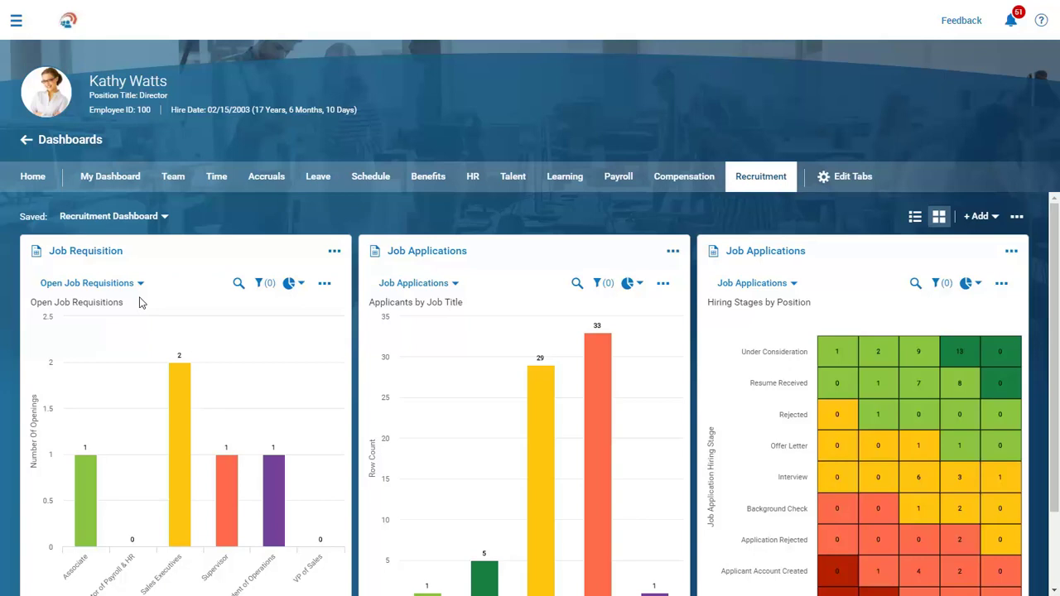
{"action": "scroll", "coordinate": [452, 326], "scroll_direction": "down", "scroll_amount": 1}
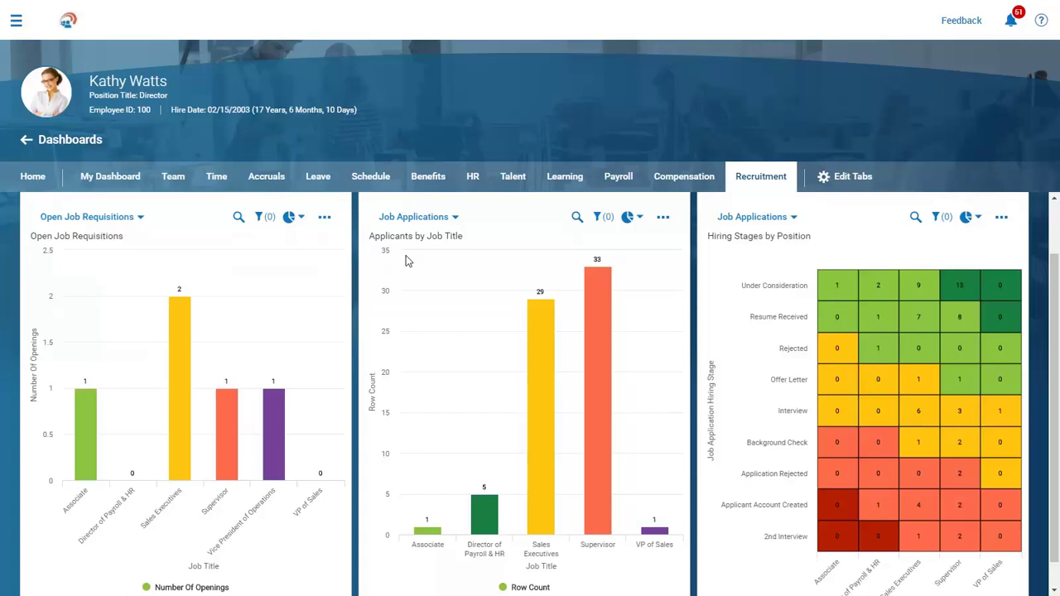
{"action": "scroll", "coordinate": [406, 261], "scroll_direction": "up", "scroll_amount": 1}
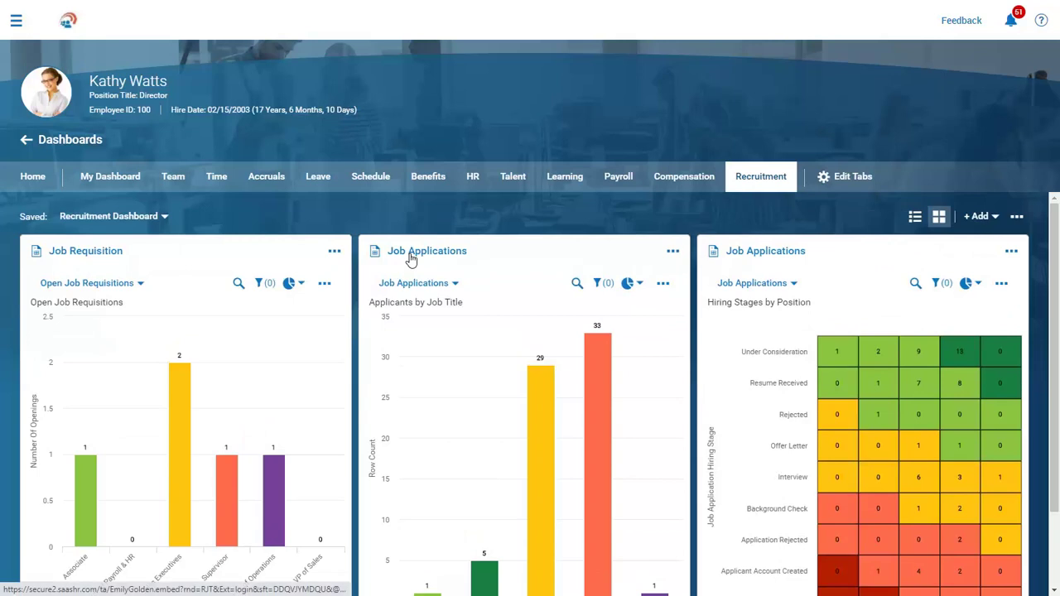
Open the list of 69 job applications and scroll to its hiring-stage and job-title charts.
{"action": "left_click", "coordinate": [410, 252]}
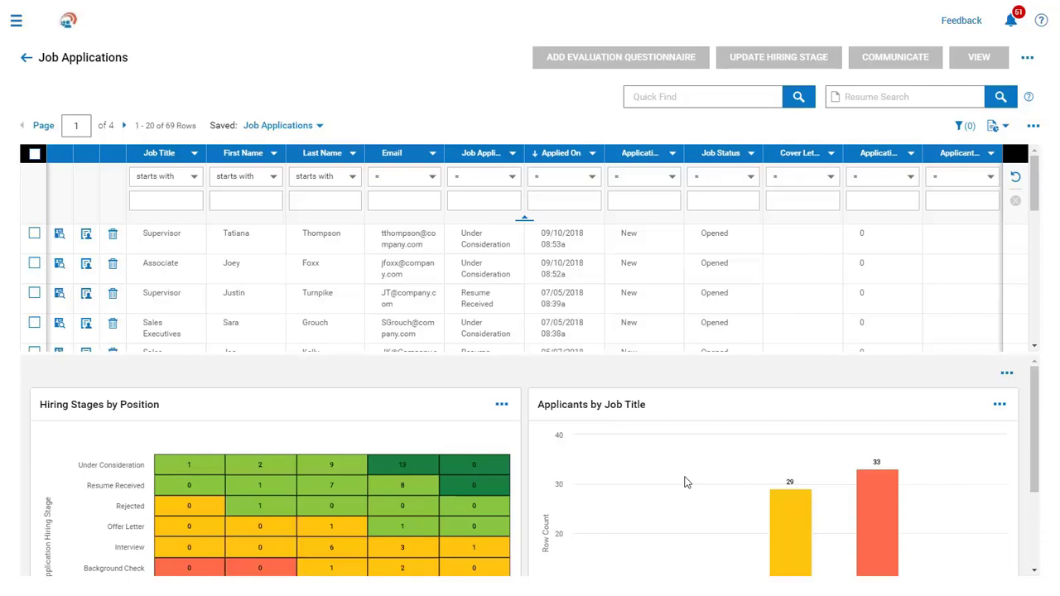
{"action": "scroll", "coordinate": [686, 482], "scroll_direction": "down", "scroll_amount": 1}
{"action": "scroll", "coordinate": [686, 482], "scroll_direction": "down", "scroll_amount": 1}
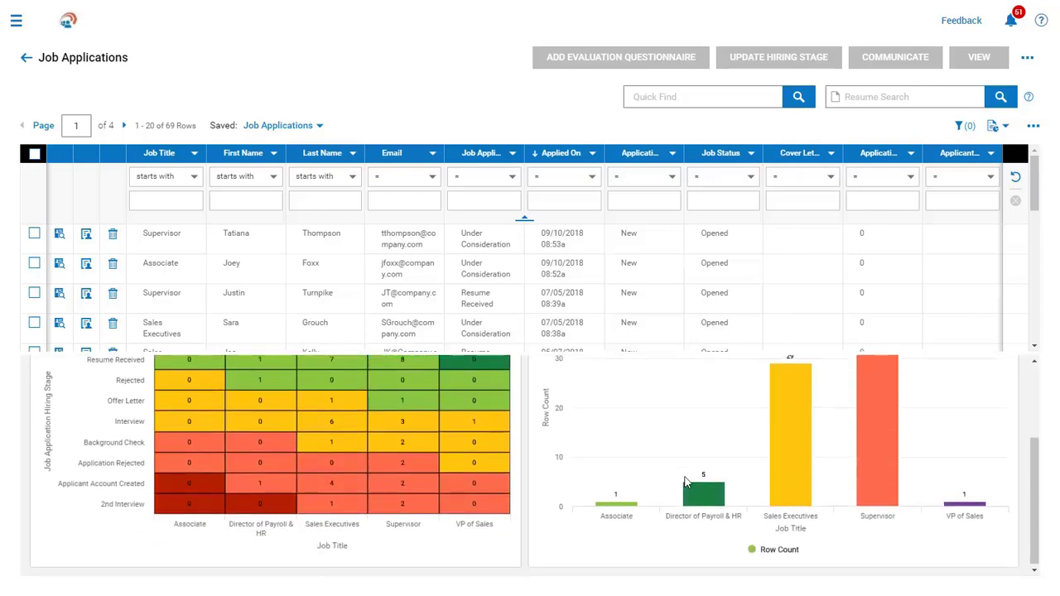
Filter by the Supervisor title and Interview stage charts, then open the third row's application.
{"action": "left_click", "coordinate": [873, 459]}
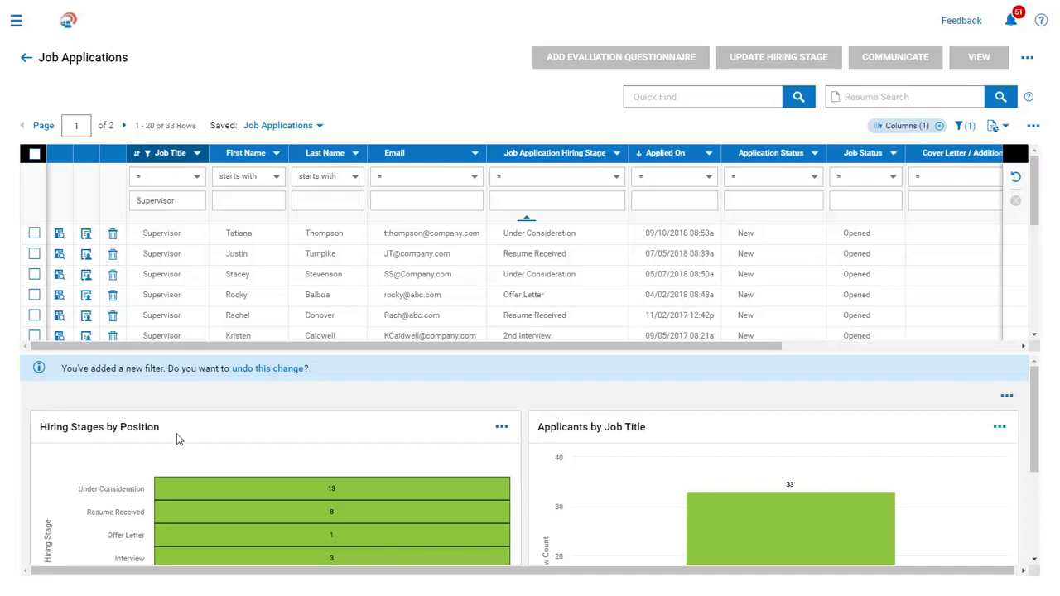
{"action": "scroll", "coordinate": [176, 434], "scroll_direction": "down", "scroll_amount": 1}
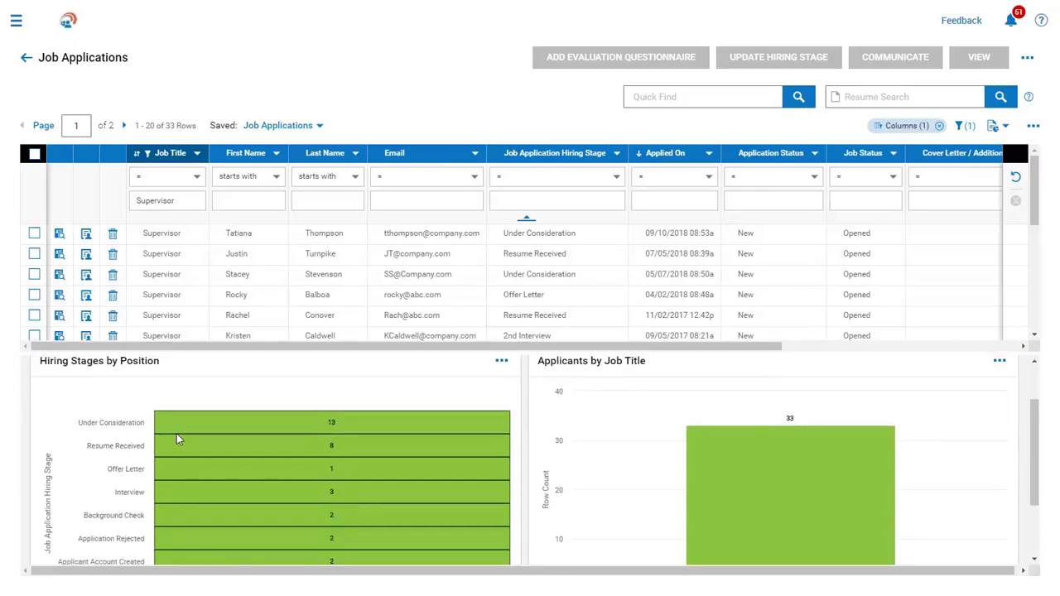
{"action": "left_click", "coordinate": [184, 494]}
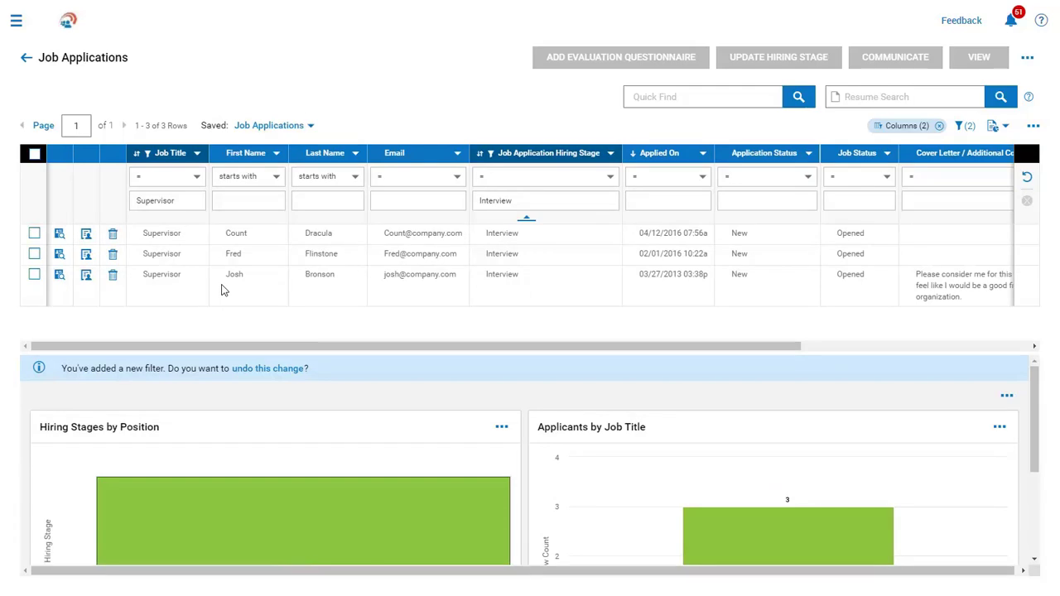
{"action": "left_click", "coordinate": [59, 276]}
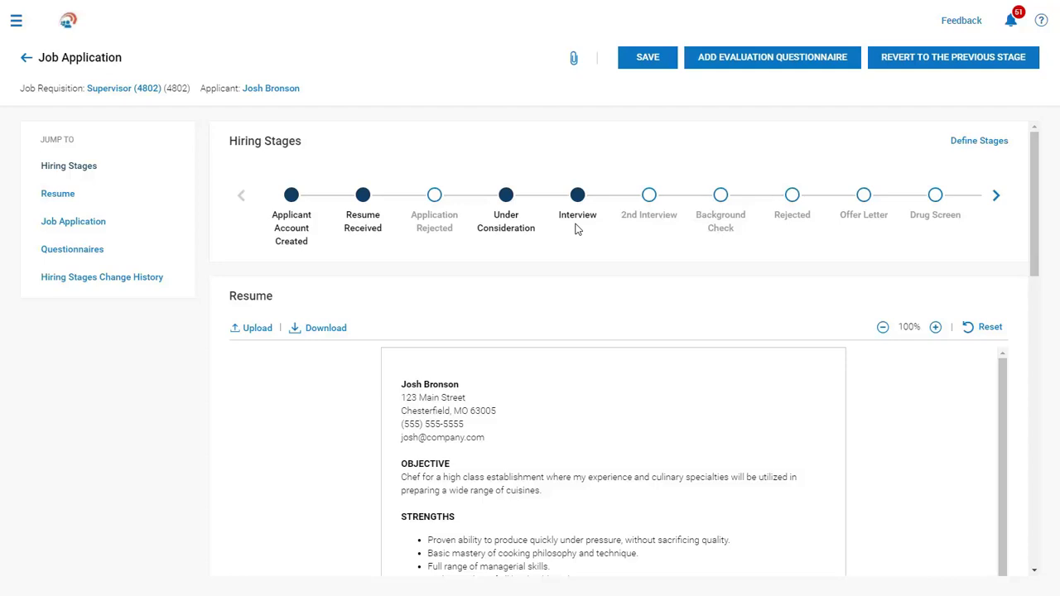
Jump to the Resume section to display the applicant's chef-objective resume.
{"action": "left_click", "coordinate": [64, 197]}
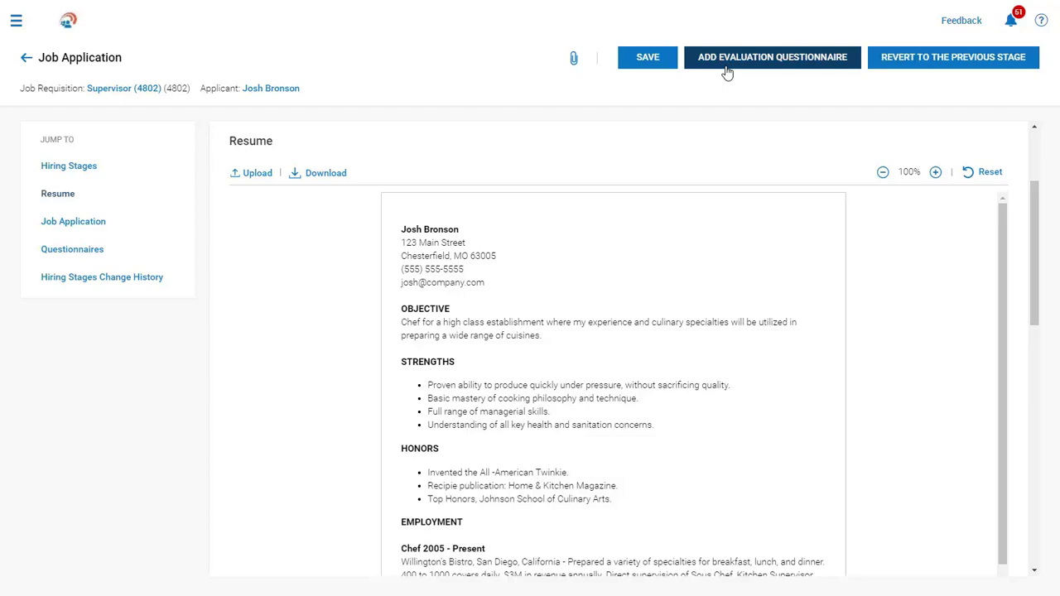
Draft a Pre-Employment Interview template email from the applicant's profile, check its iCalendar settings, then cancel.
{"action": "left_click", "coordinate": [281, 91]}
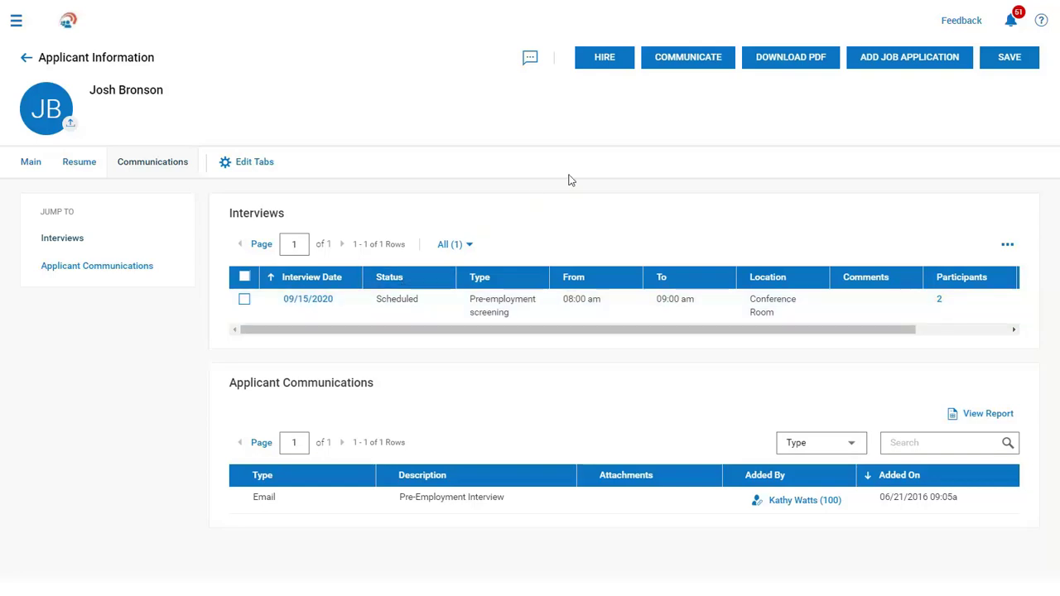
{"action": "left_click", "coordinate": [665, 73]}
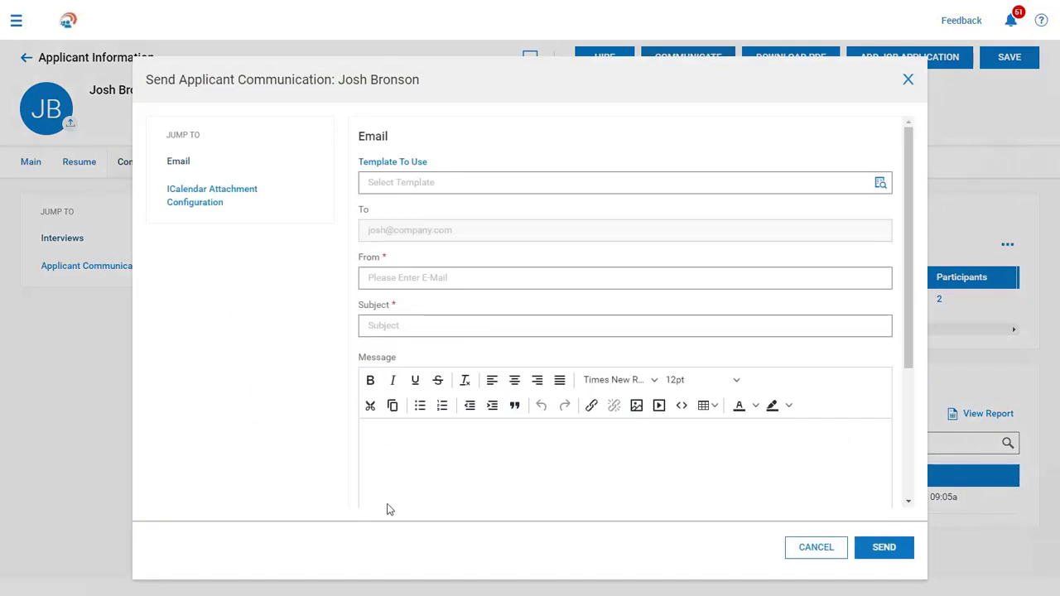
{"action": "left_click", "coordinate": [881, 183]}
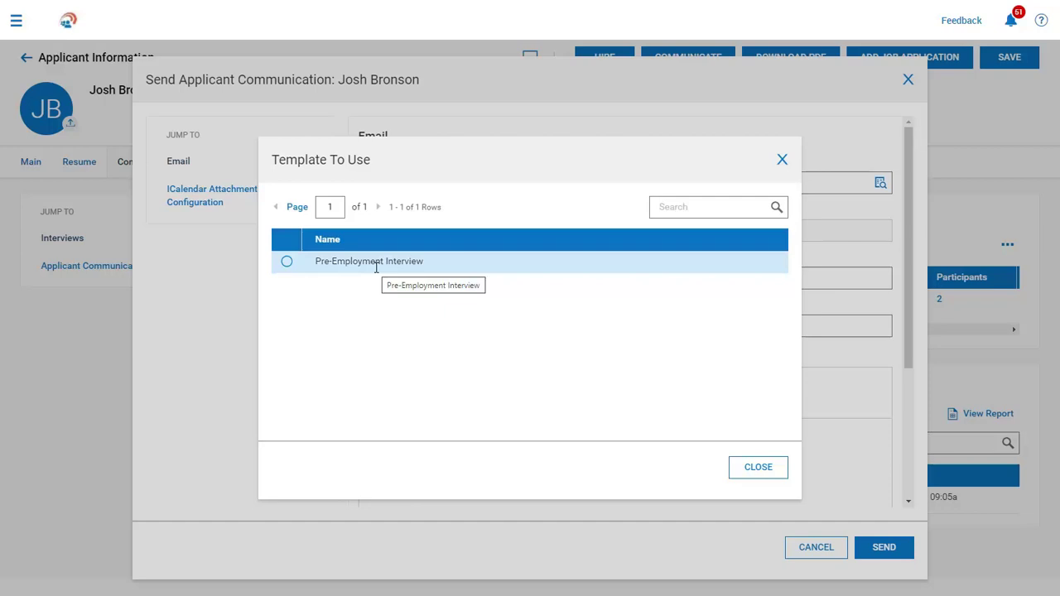
{"action": "left_click", "coordinate": [288, 262]}
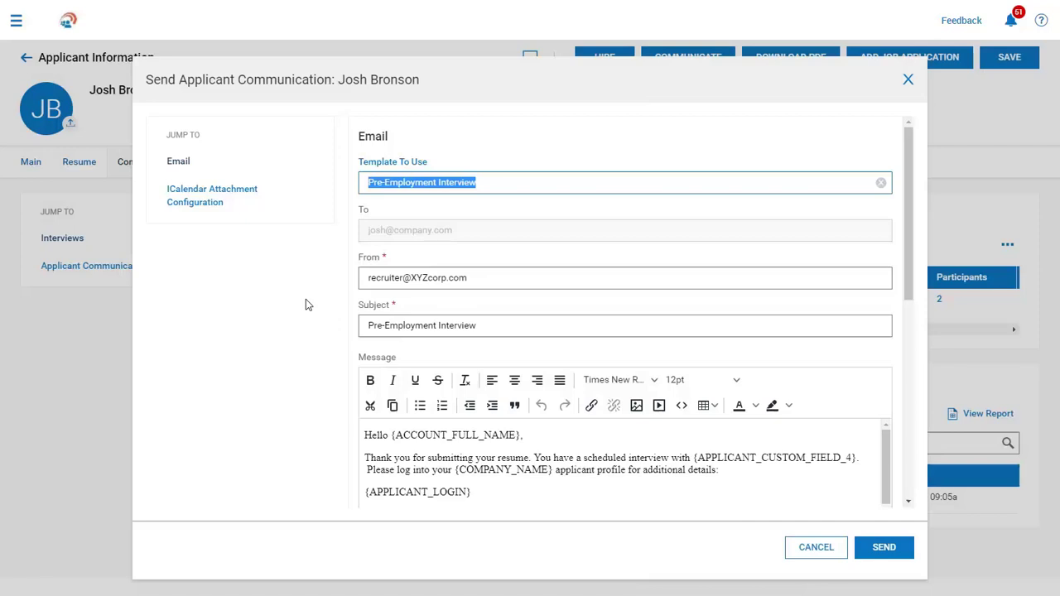
{"action": "left_click", "coordinate": [206, 207]}
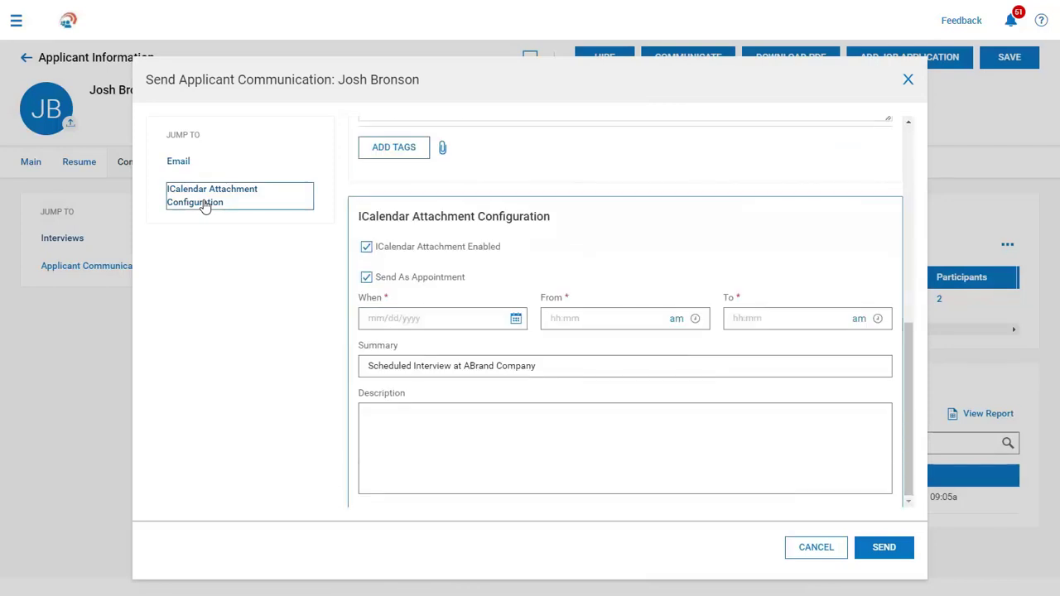
{"action": "left_click", "coordinate": [833, 554]}
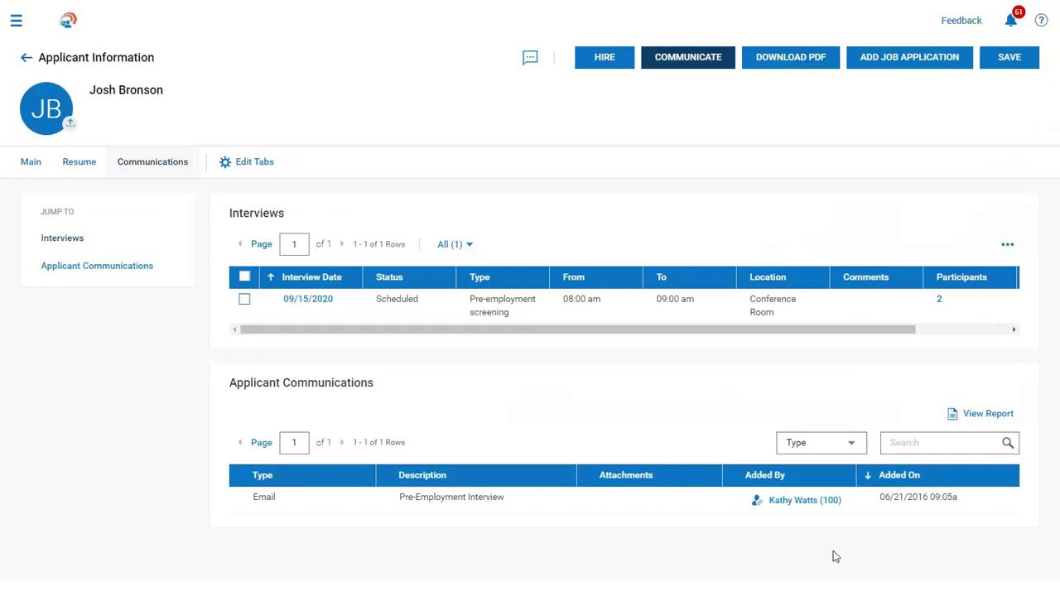
{"action": "left_click", "coordinate": [605, 58]}
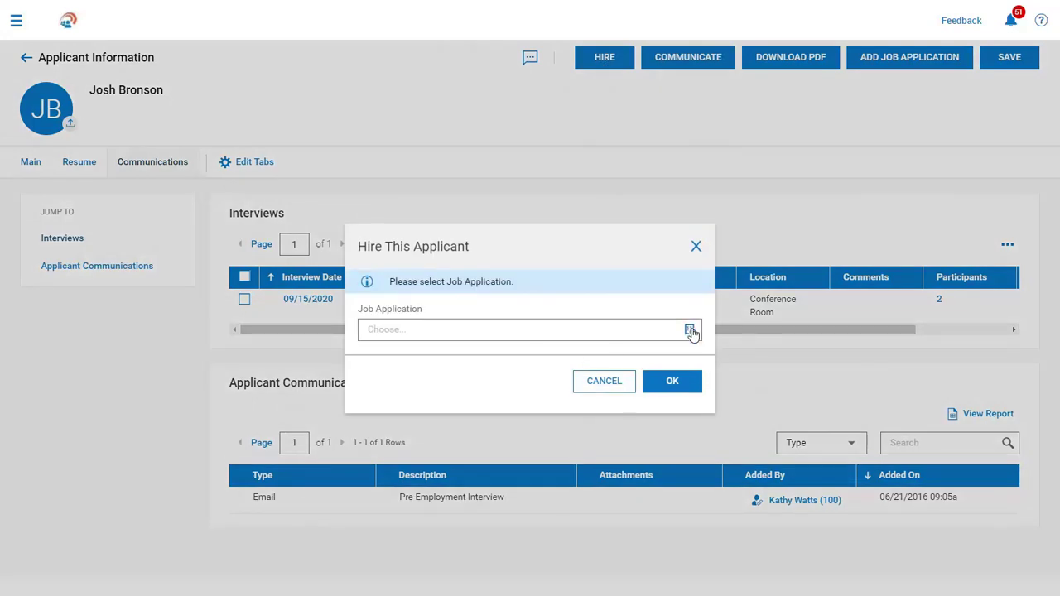
{"action": "left_click", "coordinate": [692, 331]}
{"action": "left_click", "coordinate": [287, 297]}
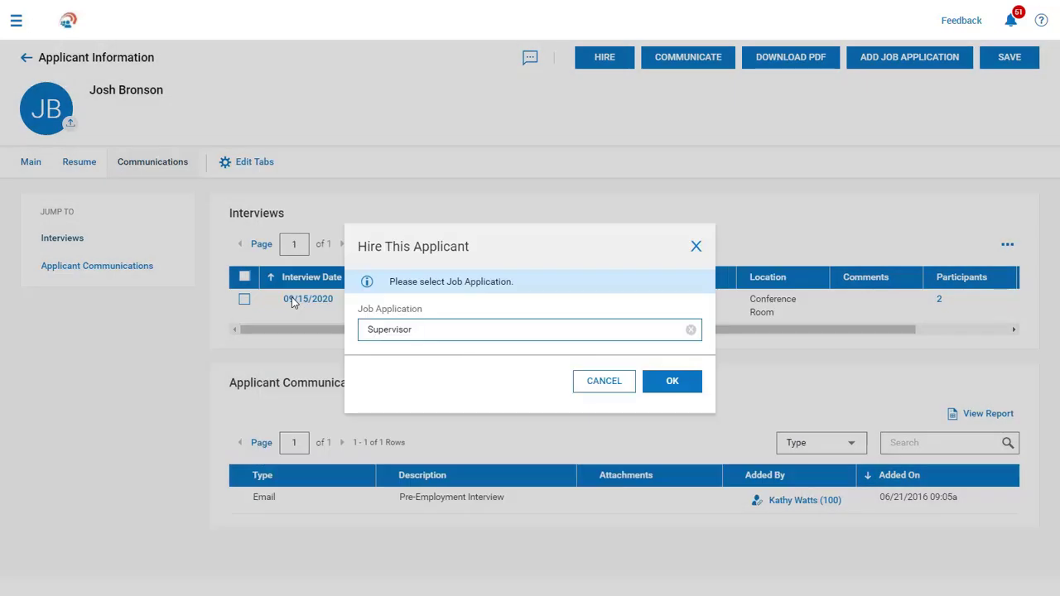
{"action": "left_click", "coordinate": [679, 384]}
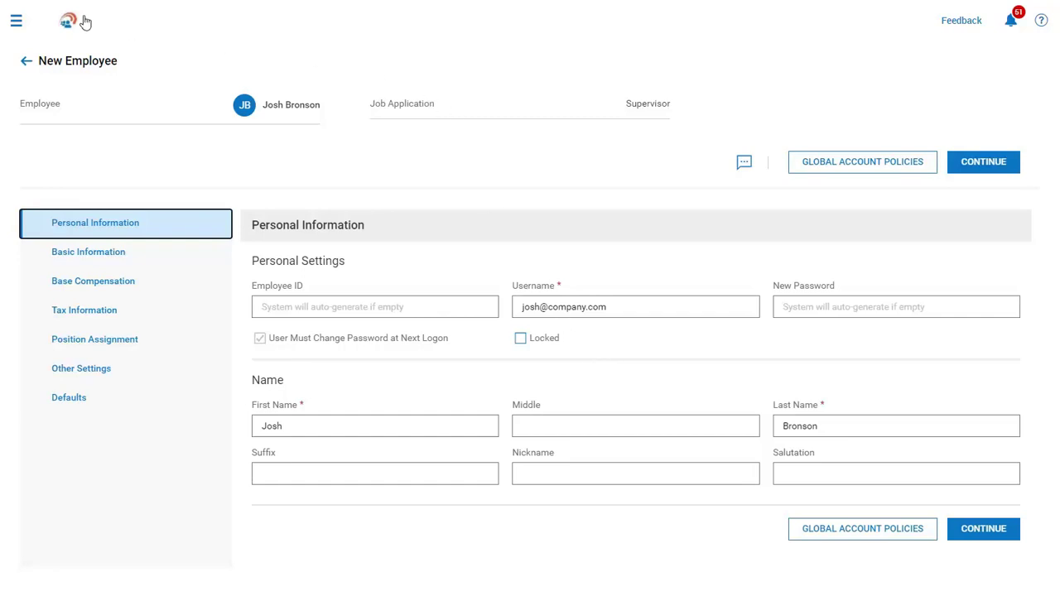
Sign out through the profile menu in the side navigation panel.
{"action": "left_click", "coordinate": [16, 21]}
{"action": "left_click", "coordinate": [44, 21]}
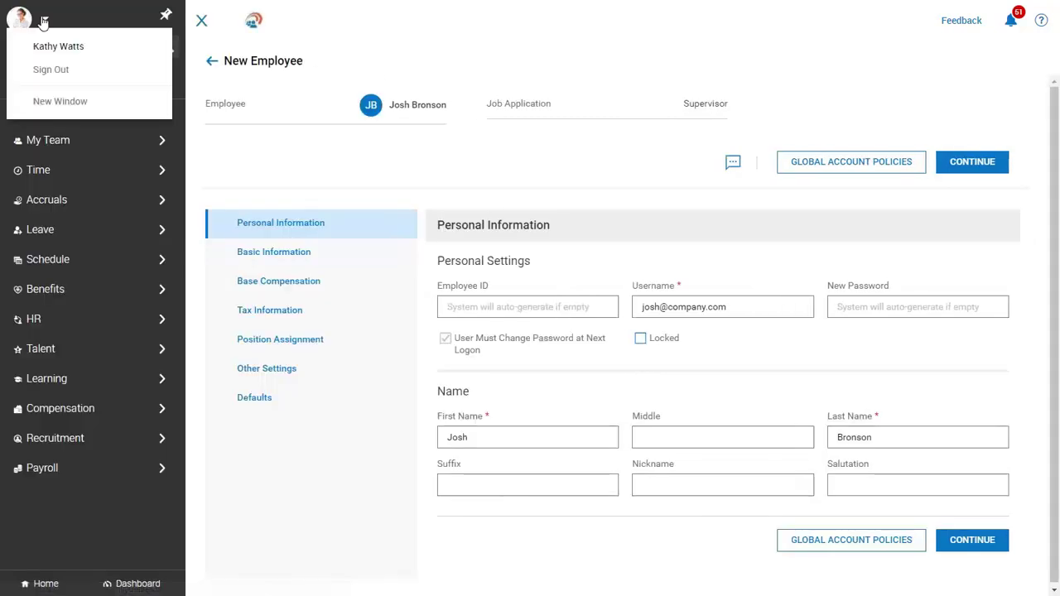
{"action": "left_click", "coordinate": [55, 71]}
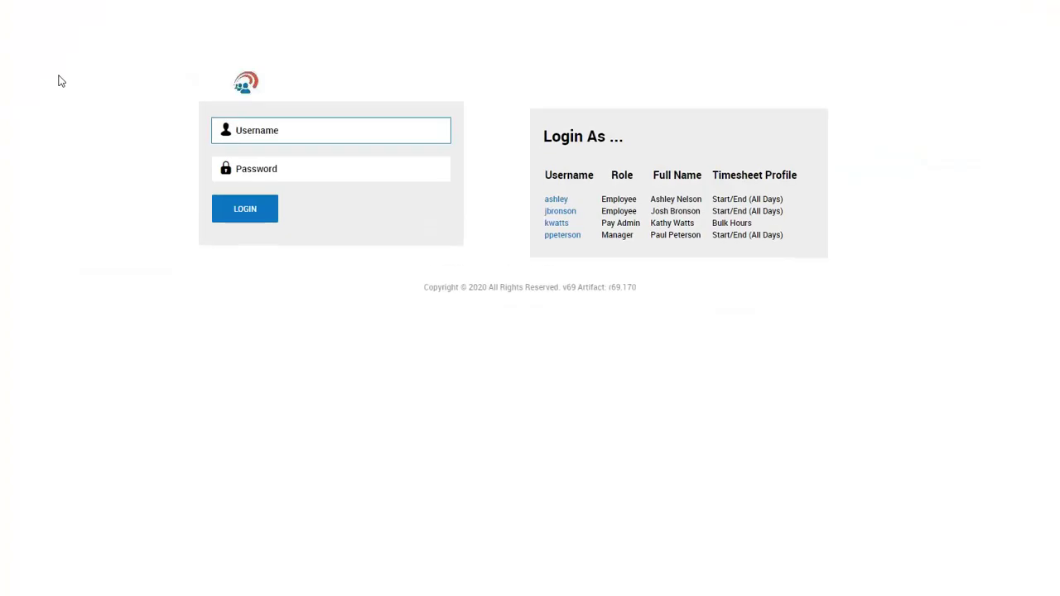